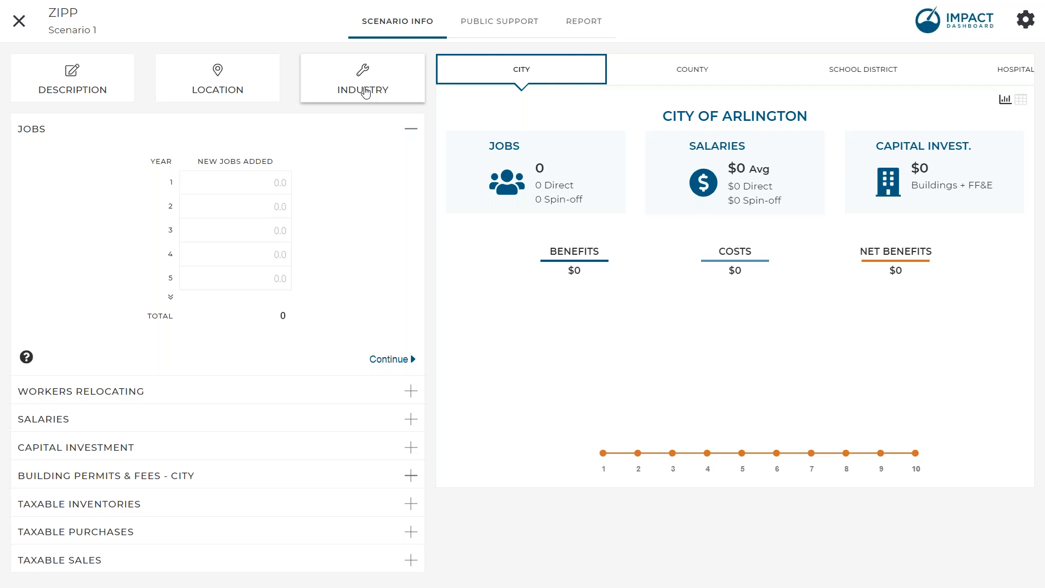
Enter the new jobs added as 140 in year 1, 40 in year 2, and 30 each in years 3 and 4.
left_click(210, 190)
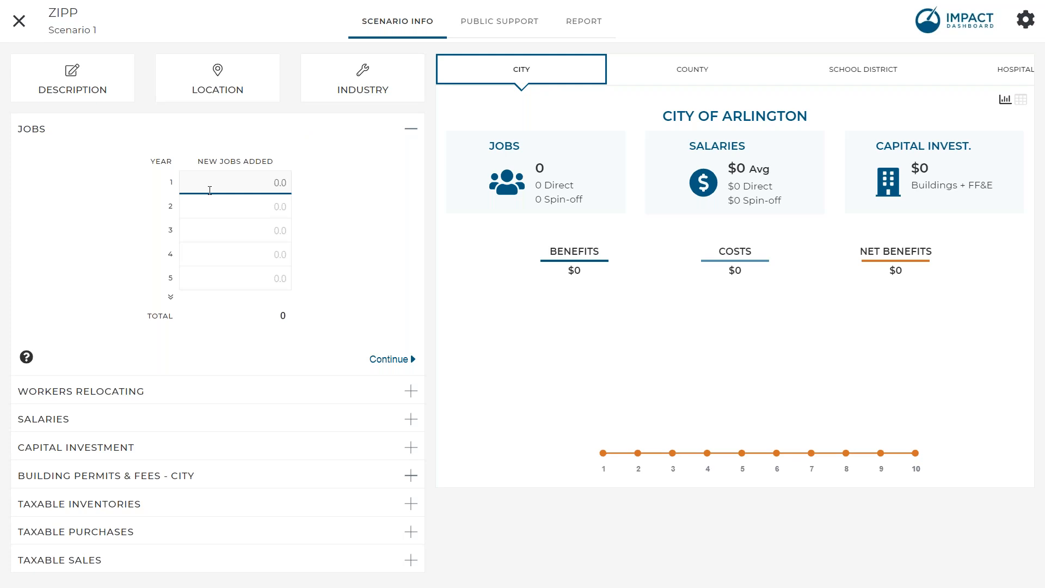
type("140")
key("Tab")
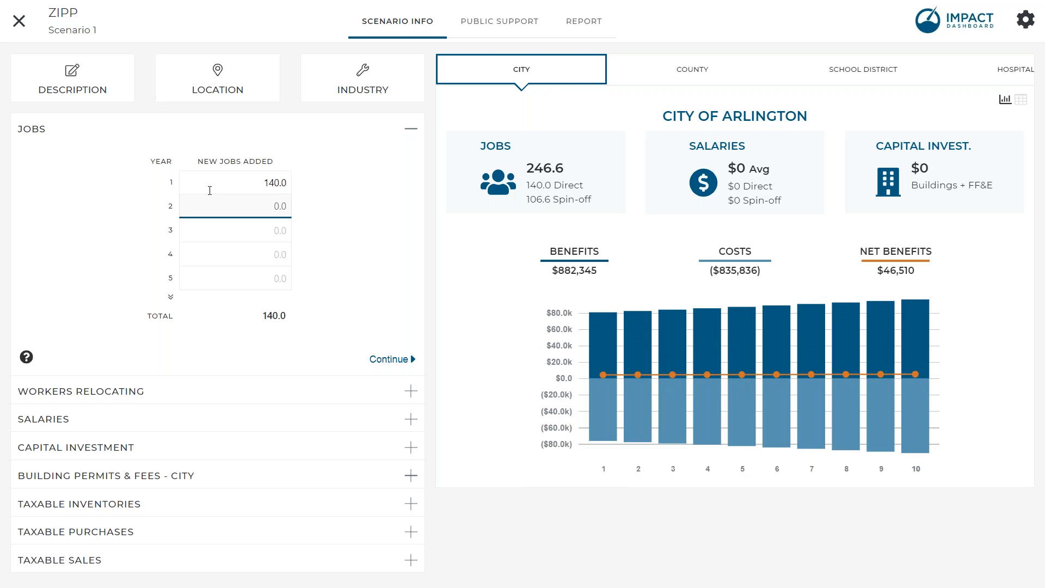
type("40")
key("Tab")
type("30")
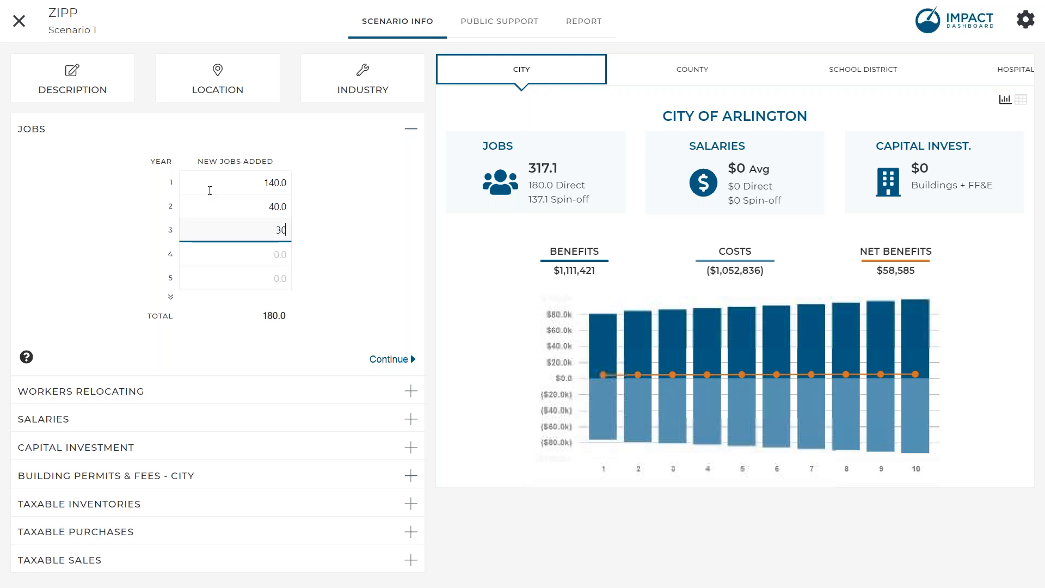
key("Tab")
type("30")
left_click(354, 308)
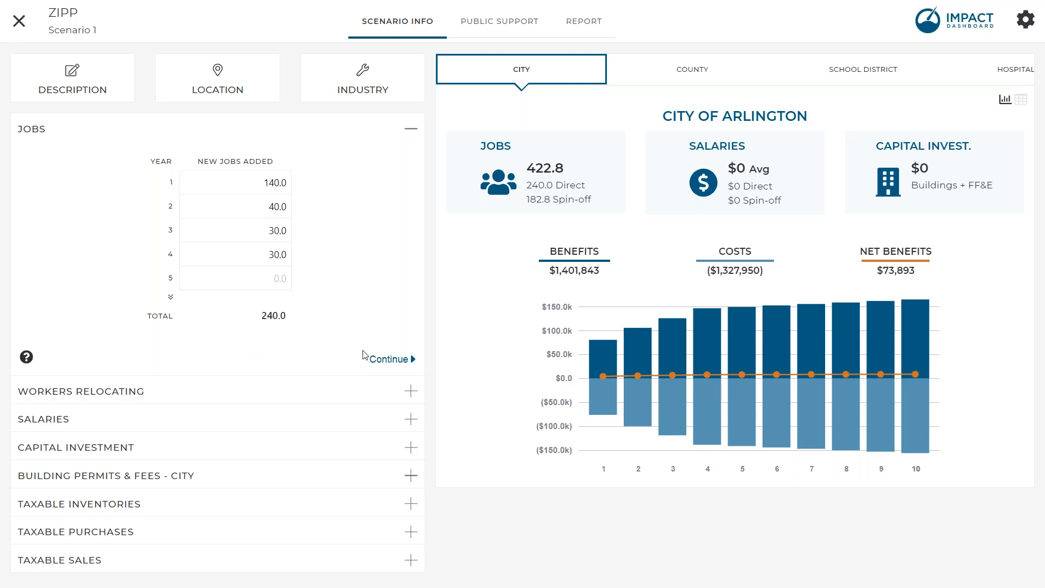
Override the default percent of new direct workers moving to City of Arlington with 15%.
left_click(390, 359)
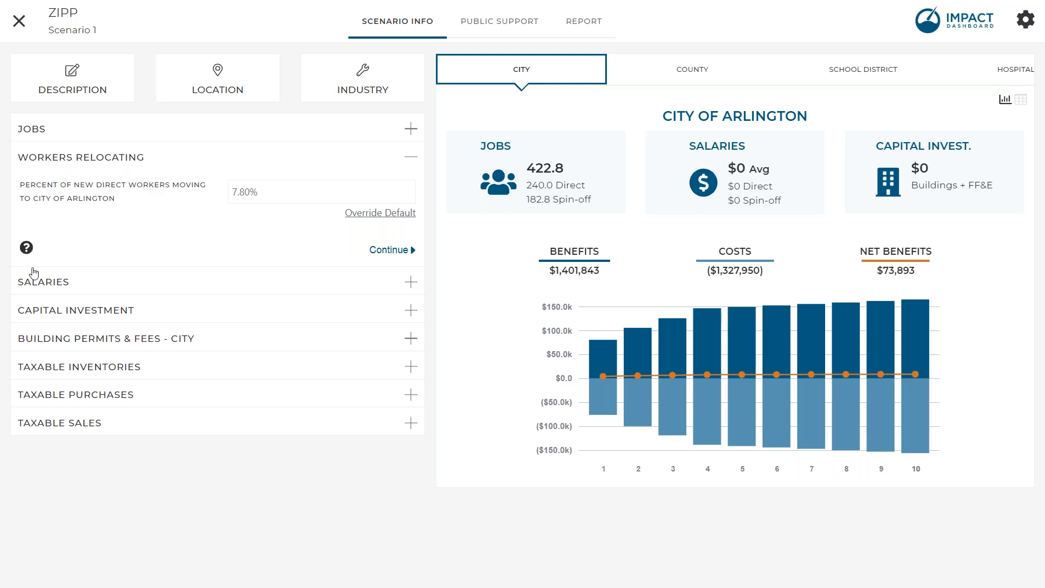
left_click(26, 249)
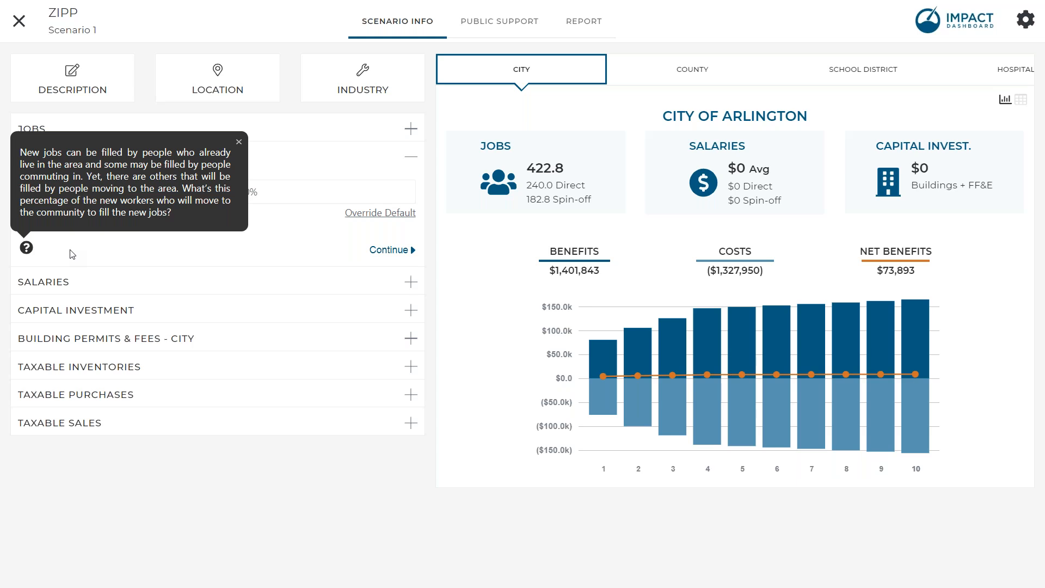
left_click(270, 228)
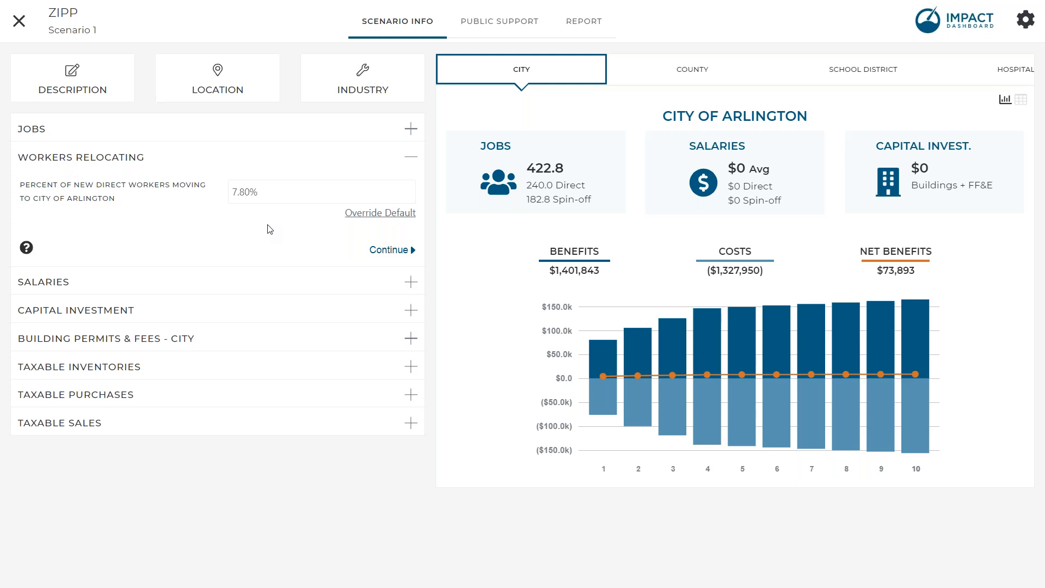
left_click(349, 219)
left_click(273, 195)
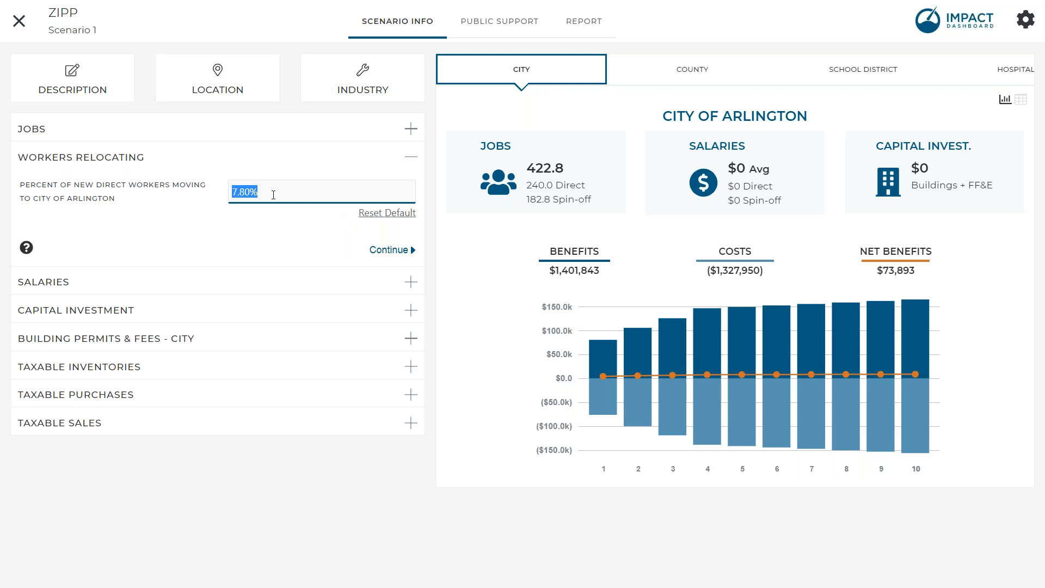
type("15")
left_click(200, 238)
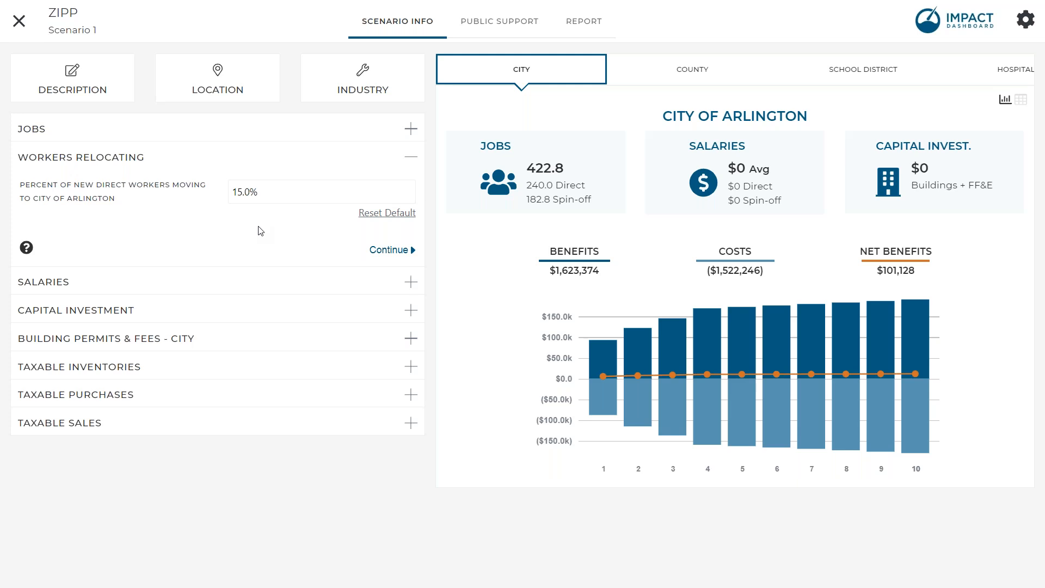
Set the year 1 average annual salary to $65,000 and expand the salary table to all ten years.
left_click(387, 250)
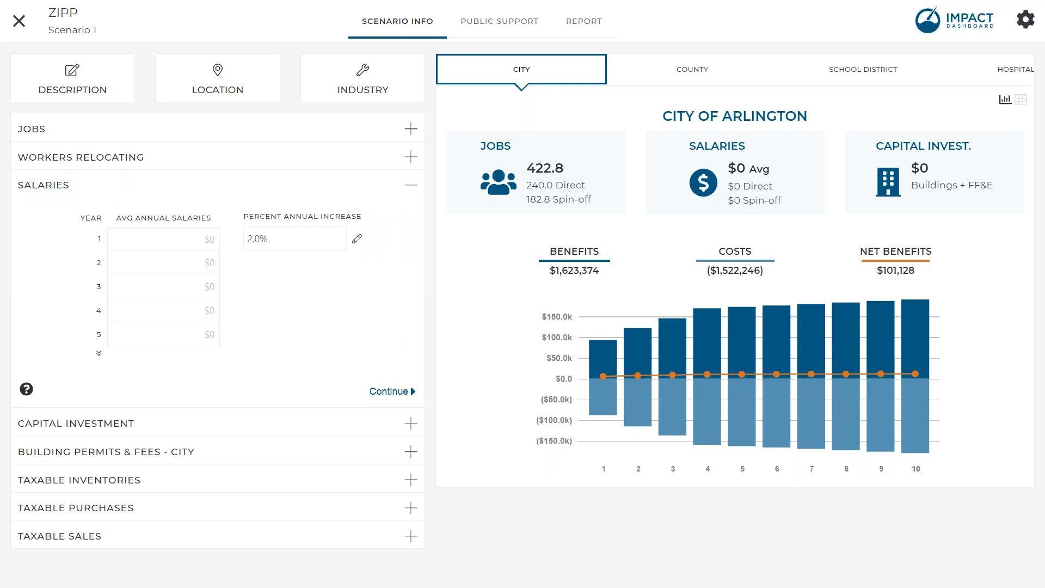
left_click(188, 235)
type("65000")
left_click(268, 279)
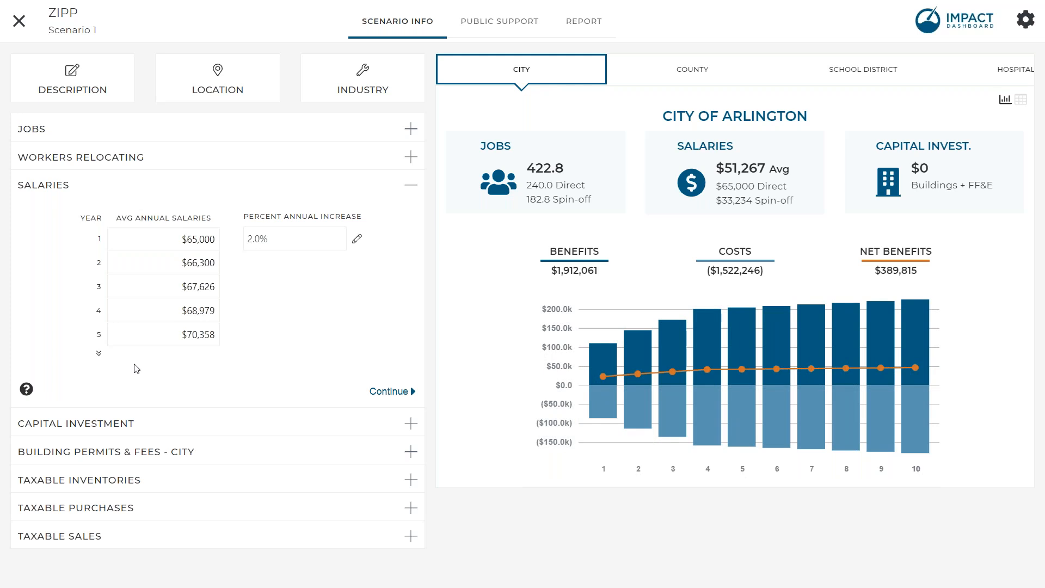
left_click(99, 355)
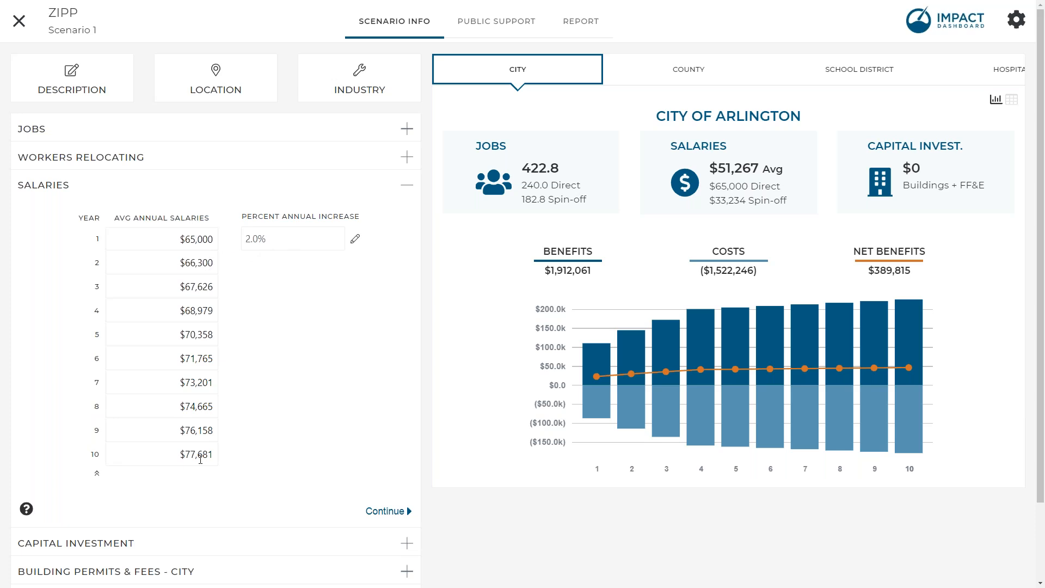
Set the percent annual increase for salaries to 0%.
left_click(355, 239)
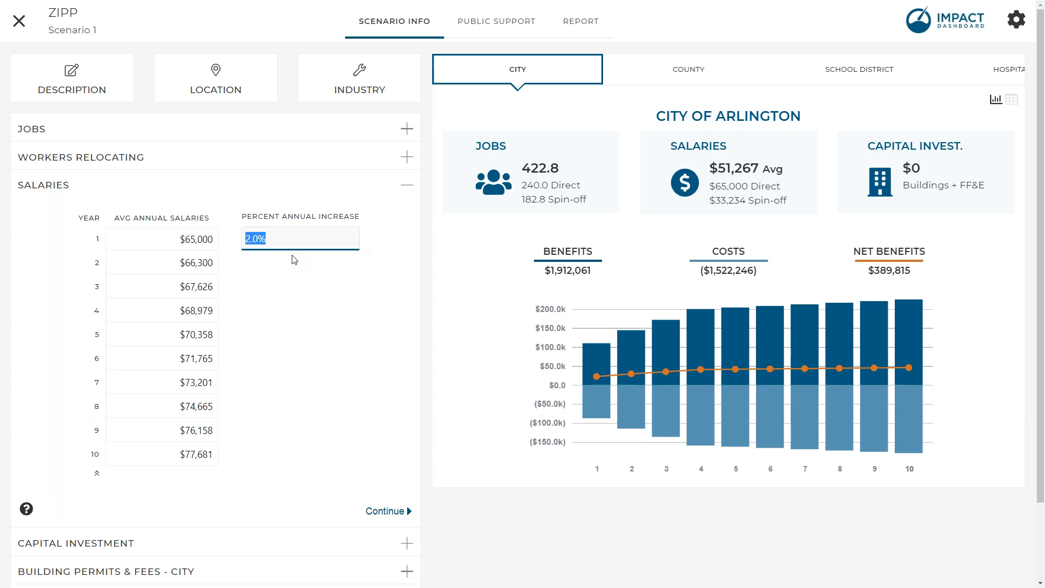
type("0")
key("Return")
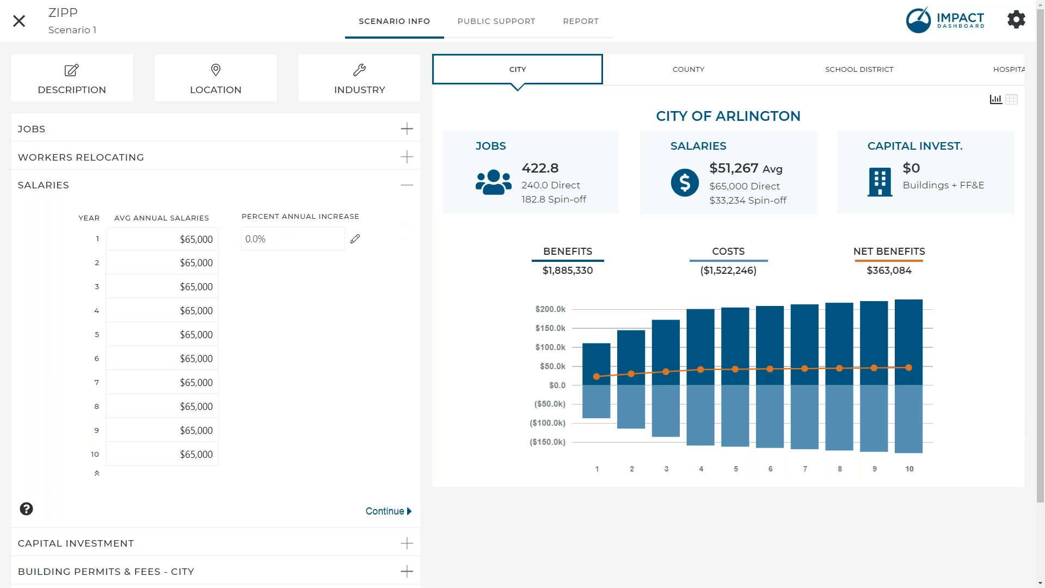
Set the percent annual increase for salaries to 3%.
left_click(355, 239)
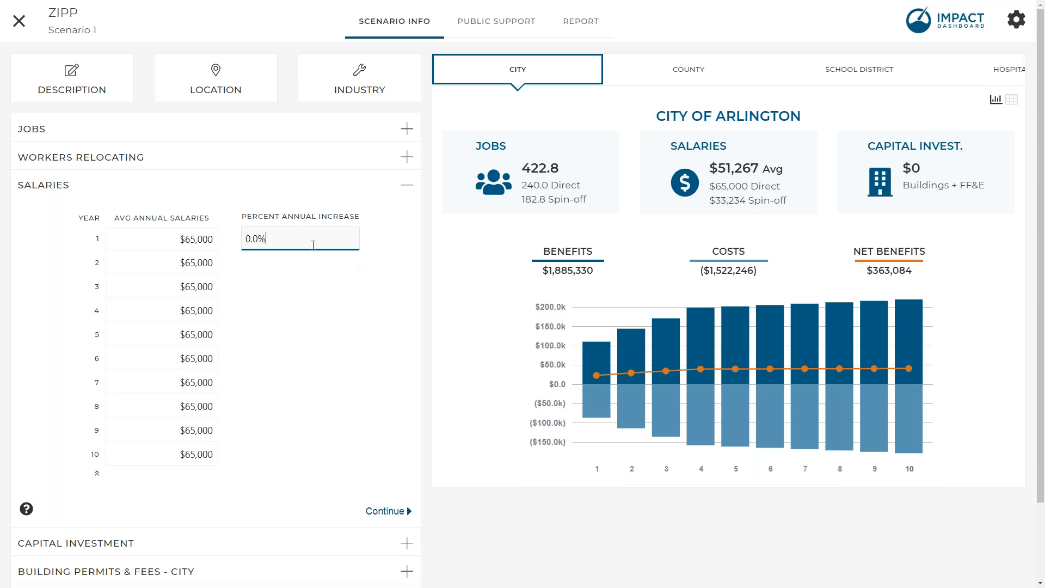
double_click(274, 243)
type("3")
key("Return")
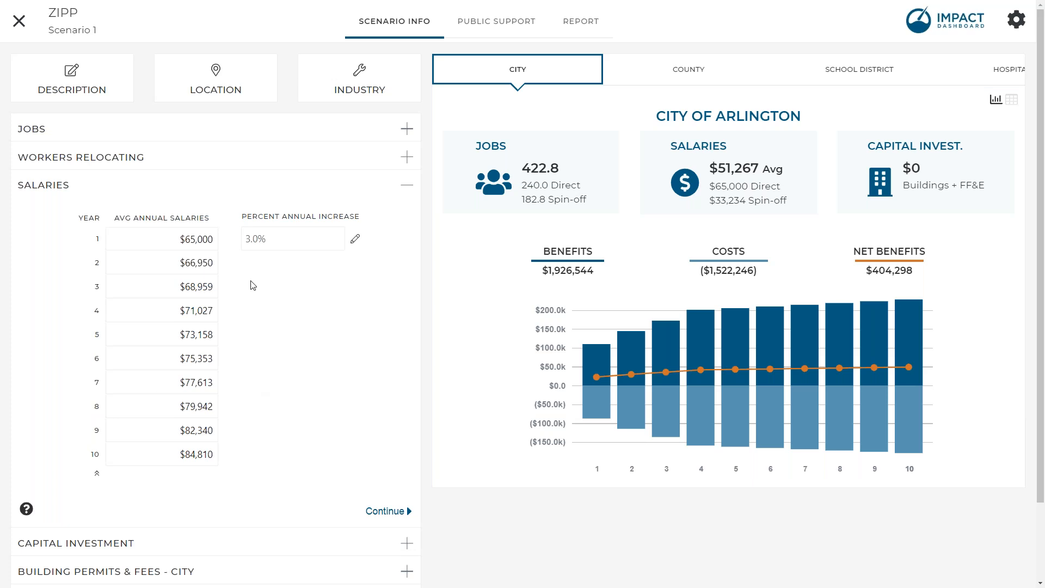
Set the average annual salaries for years 2 and 3 to $65,000 each.
left_click(198, 263)
type("65000")
left_click(256, 294)
left_click(201, 291)
type("65000")
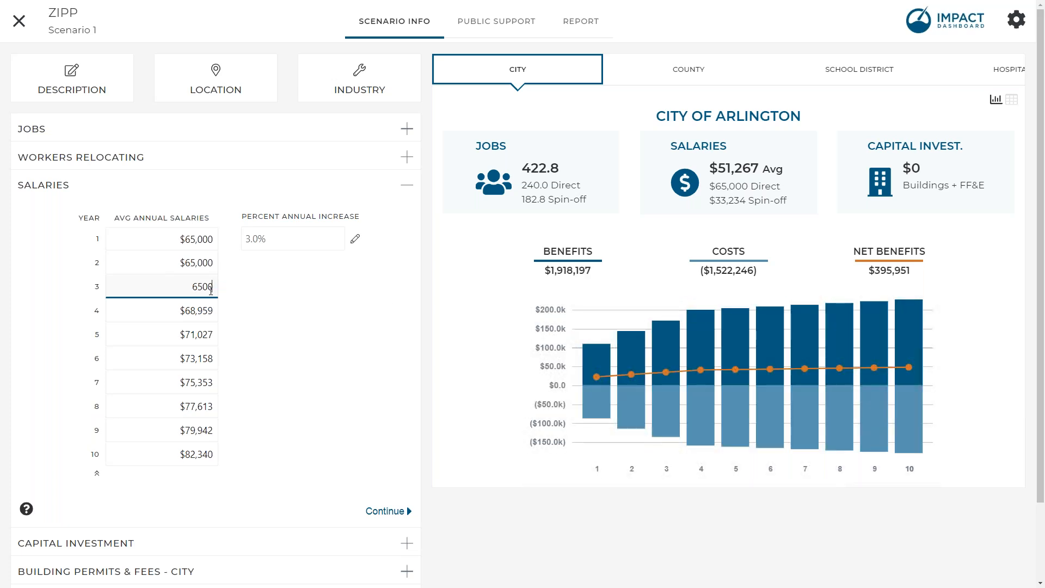
left_click(271, 297)
Set the average annual salary for year 4 to $65,000.
left_click(199, 310)
type("5600")
key("BackSpace")
key("BackSpace")
key("BackSpace")
key("BackSpace")
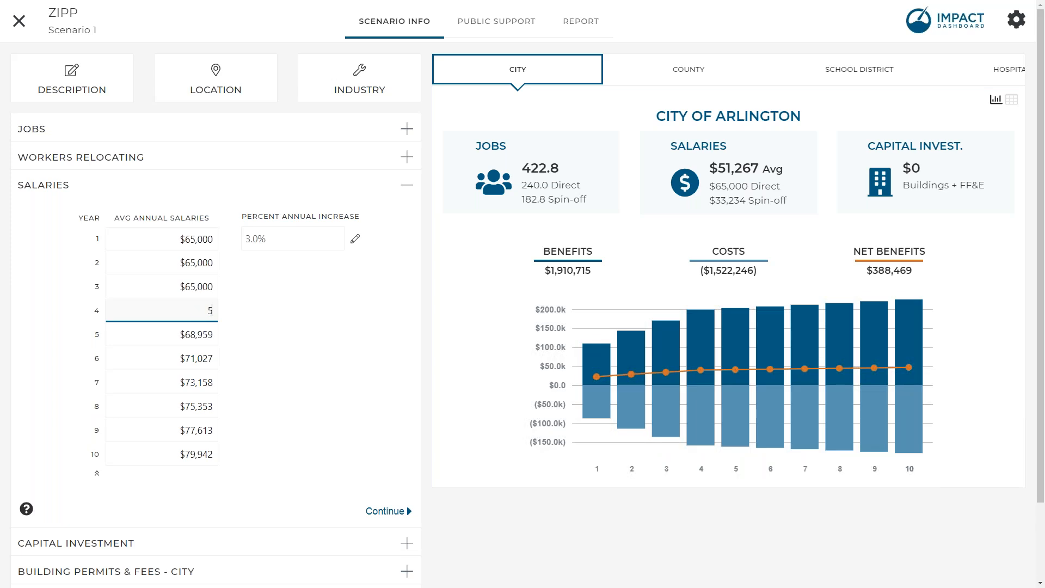
type("65,0")
type("000")
left_click(293, 292)
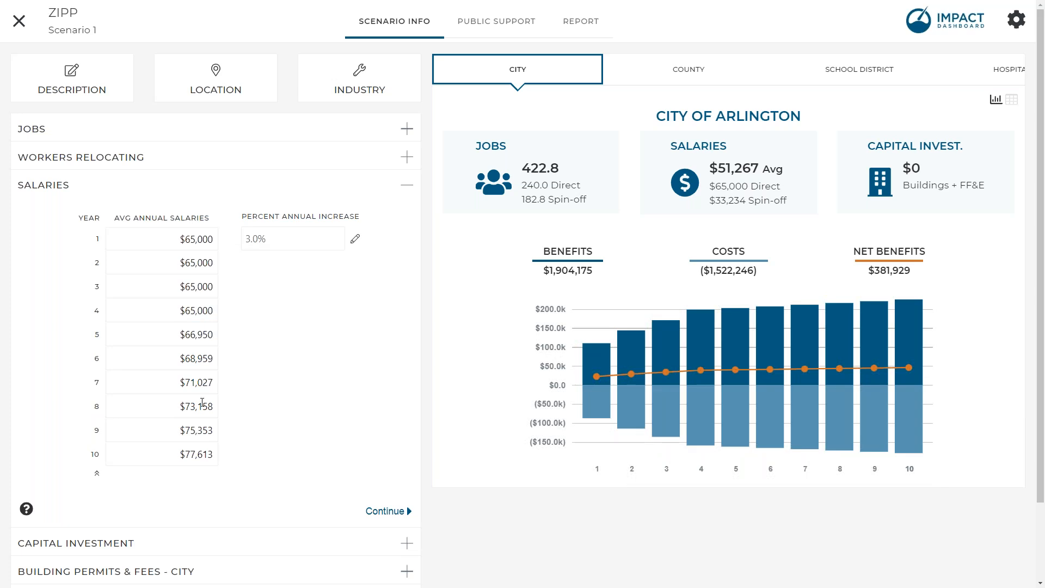
Enter a year 1 capital investment of $50,000,000 for buildings and other real property improvements.
left_click(399, 512)
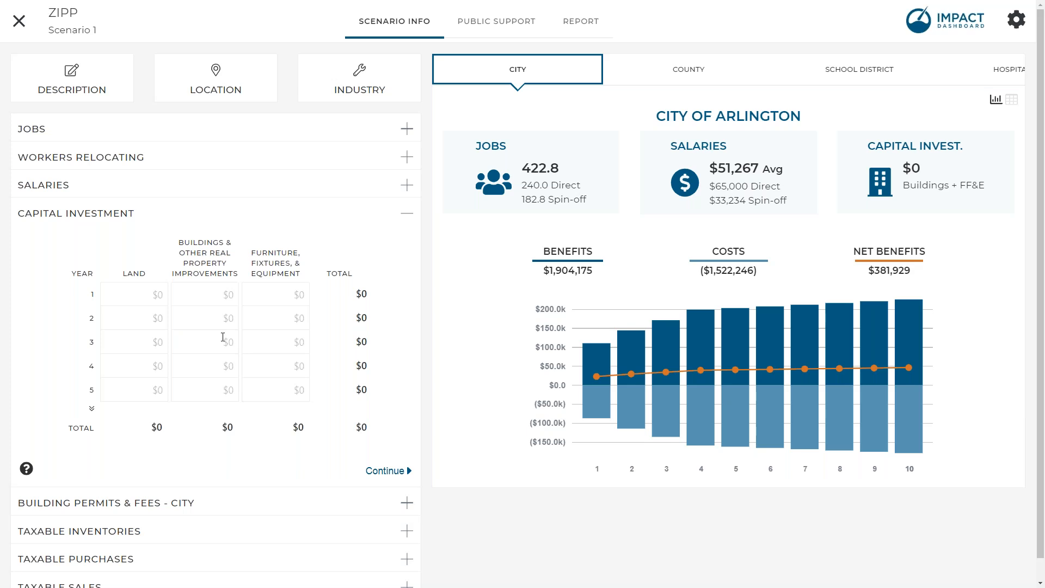
left_click(207, 299)
type("5,000,")
type("000000")
left_click(259, 288)
left_click(208, 294)
left_click(209, 294)
type("0")
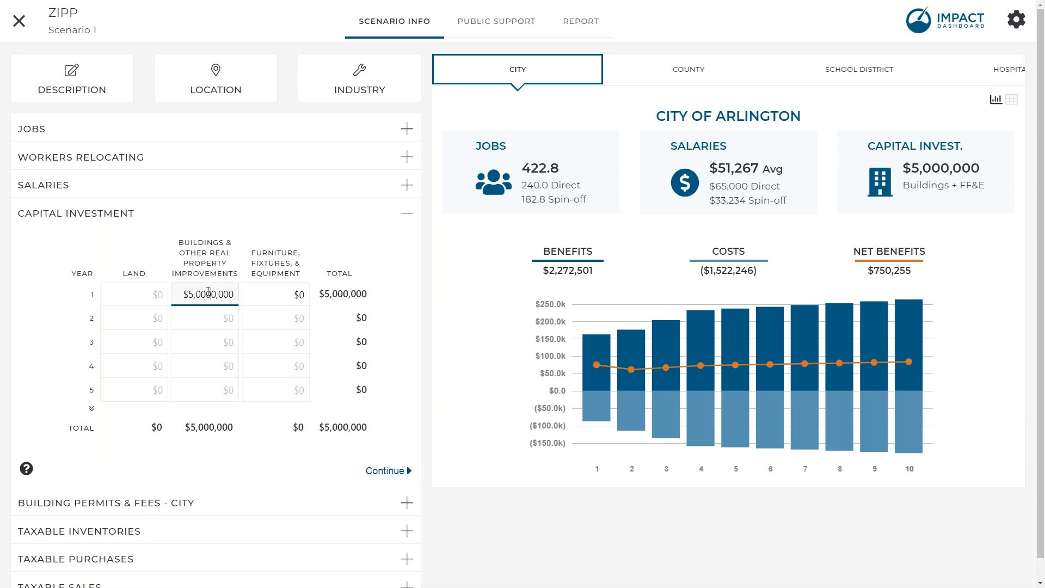
Enter a year 1 capital investment of $20,000,000 for furniture, fixtures, and equipment.
left_click(262, 294)
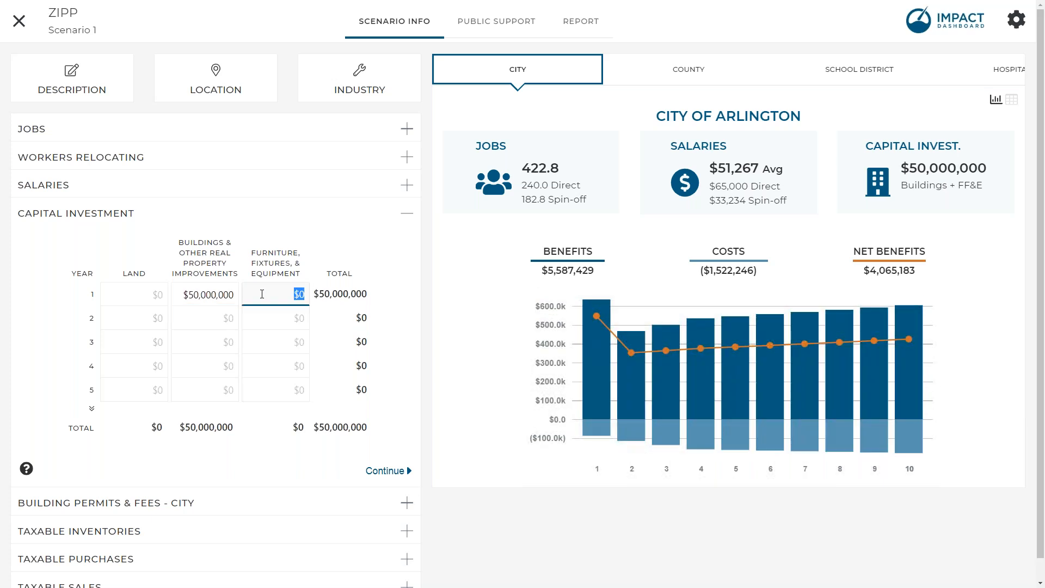
type("20,000,00")
type("0")
left_click(336, 264)
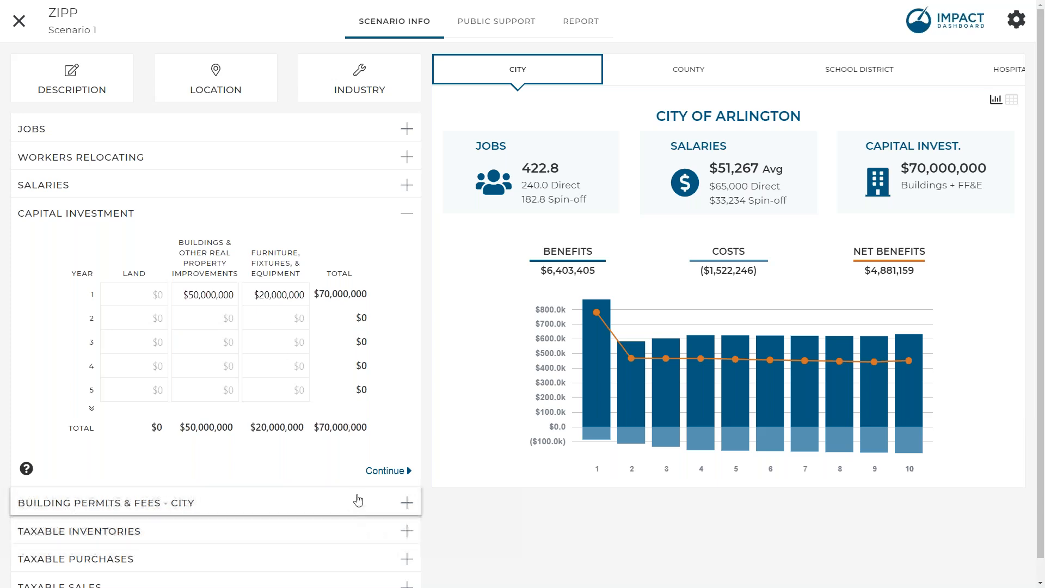
Leave building permits, taxable inventories and taxable purchases empty, and enter year 1 taxable sales in the city of $1,500,000.
left_click(385, 471)
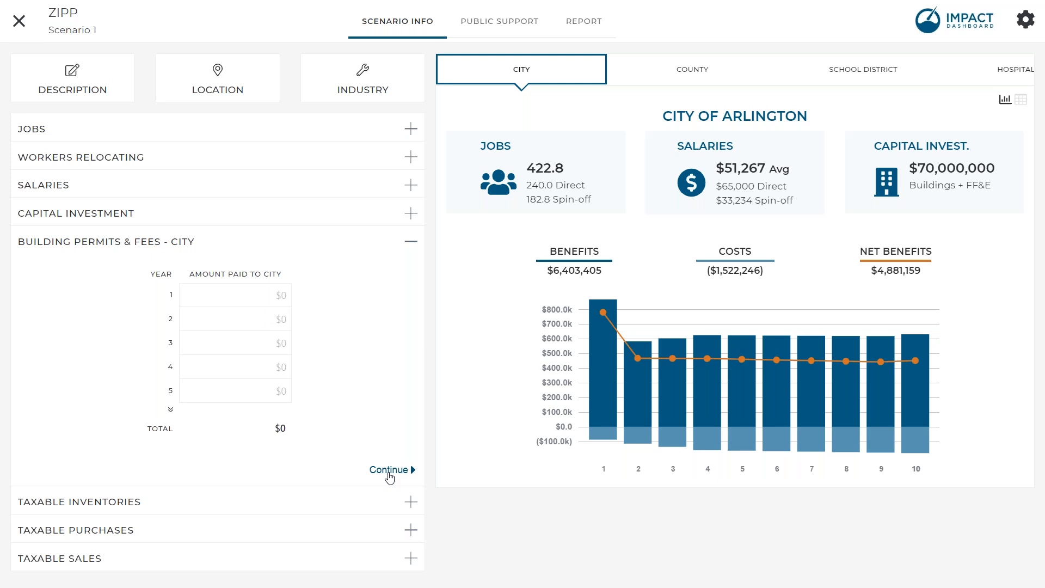
left_click(389, 470)
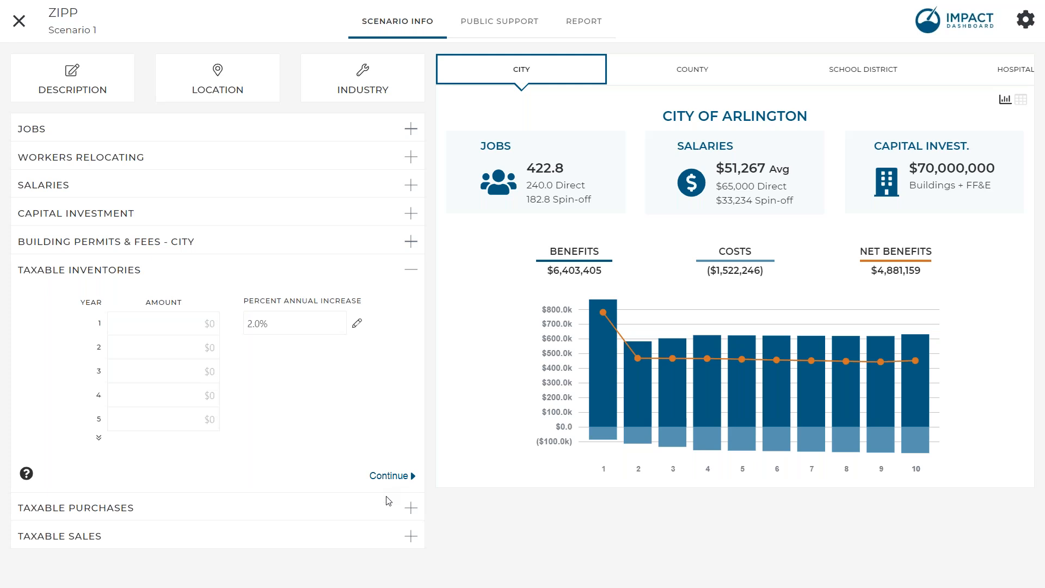
left_click(404, 477)
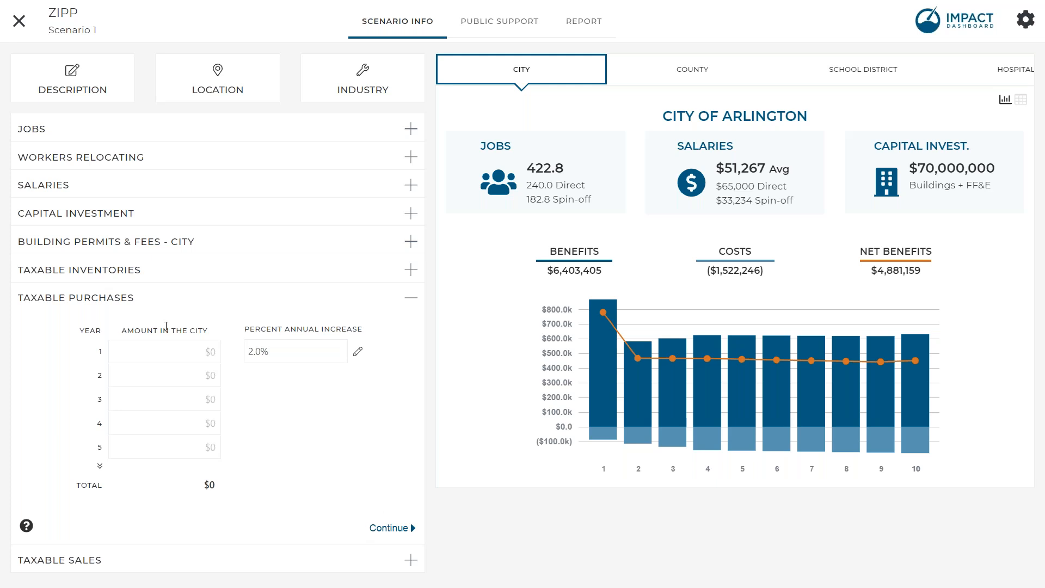
left_click(370, 530)
left_click(171, 381)
type("1500000")
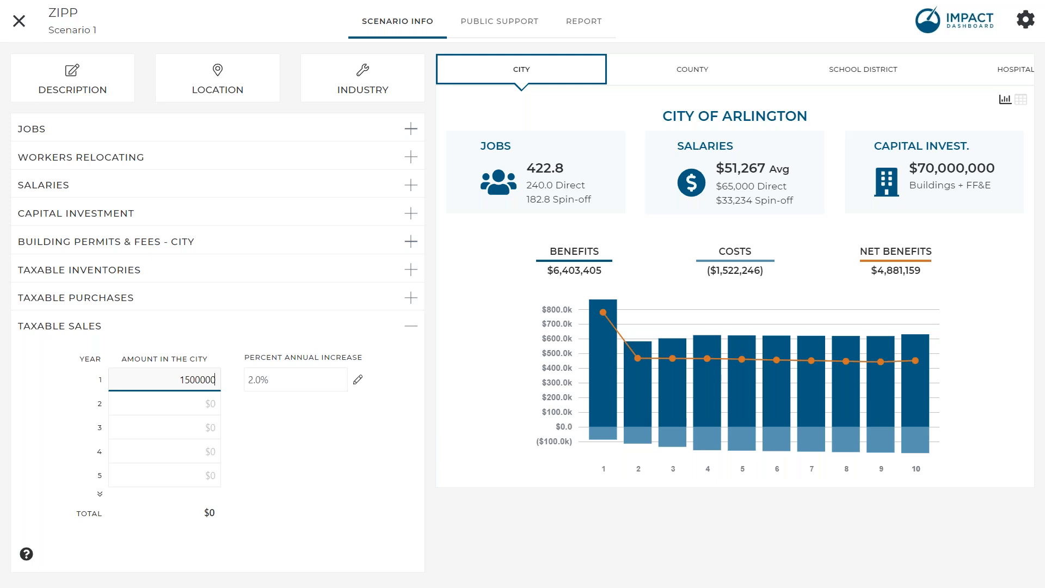
left_click(270, 489)
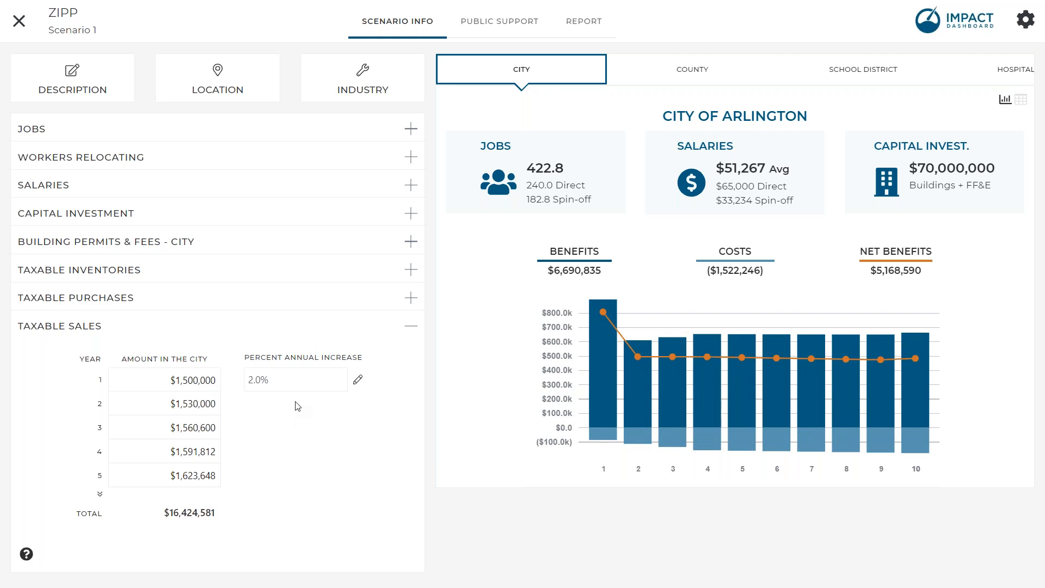
left_click(304, 333)
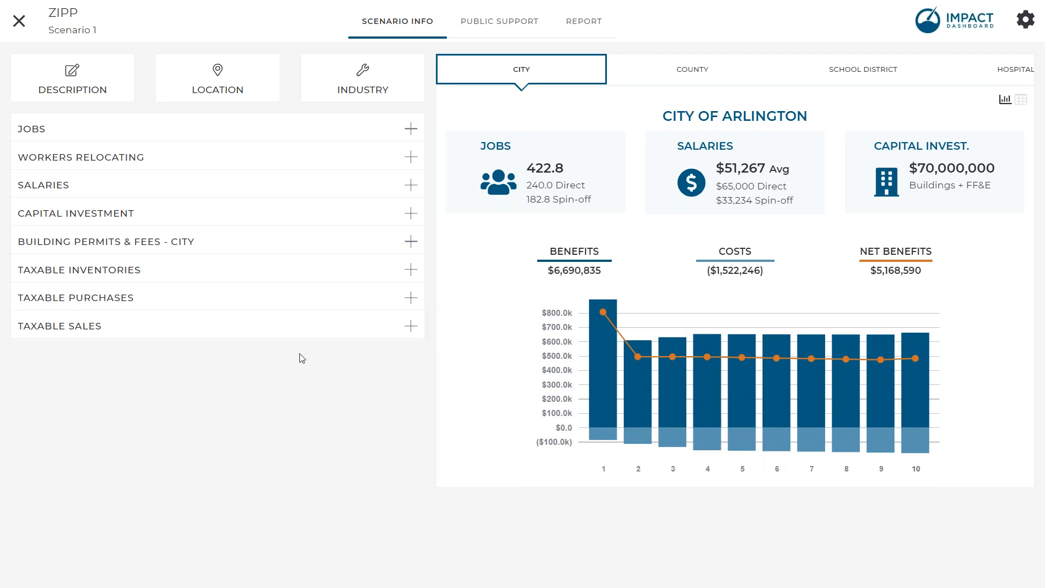